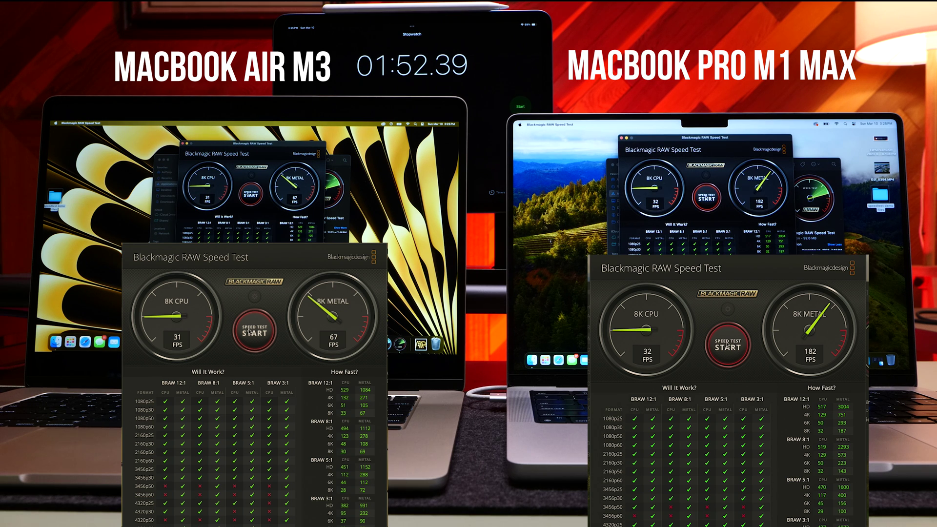
# - Start the 8K Blackmagic RAW speed test, which returns 182 versus 67 FPS
pyautogui.click(249, 331)
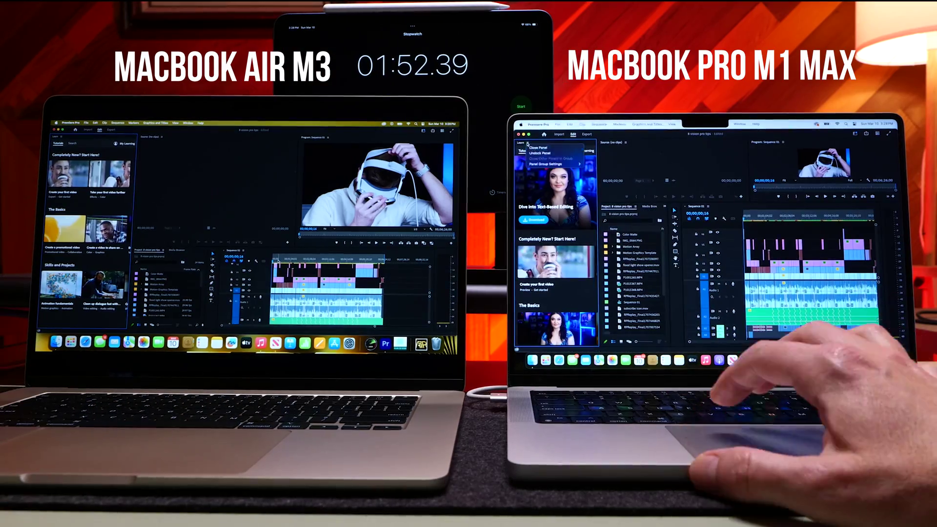
# - Close the Learn panel in Premiere Pro on both laptops
pyautogui.click(538, 147)
pyautogui.click(64, 141)
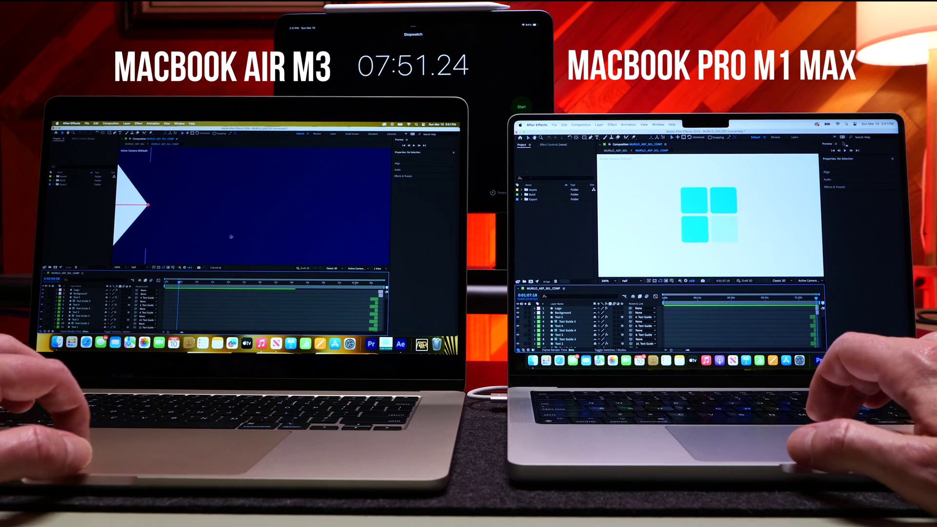
# - Add the composition to the Render Queue as H.264 on both laptops, accepting the output file name and location
pyautogui.click(839, 145)
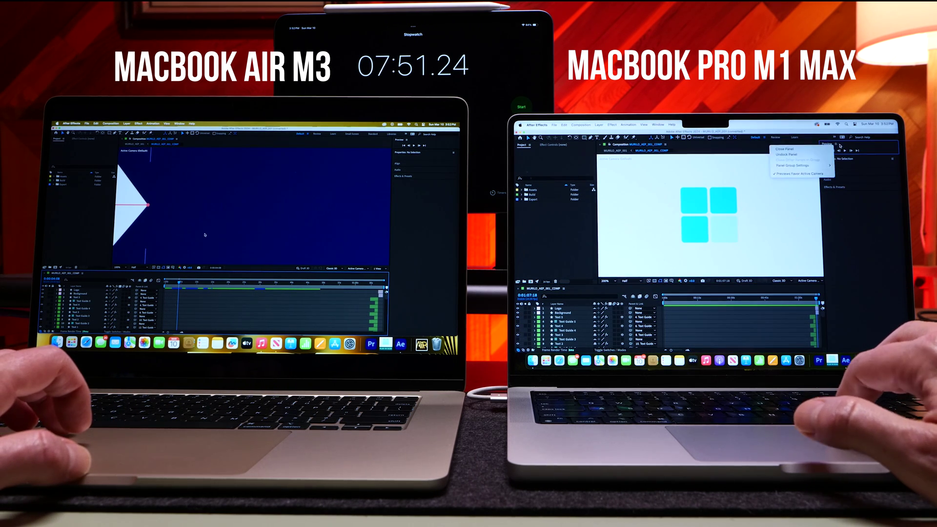
pyautogui.press('Escape')
pyautogui.click(87, 123)
pyautogui.click(556, 124)
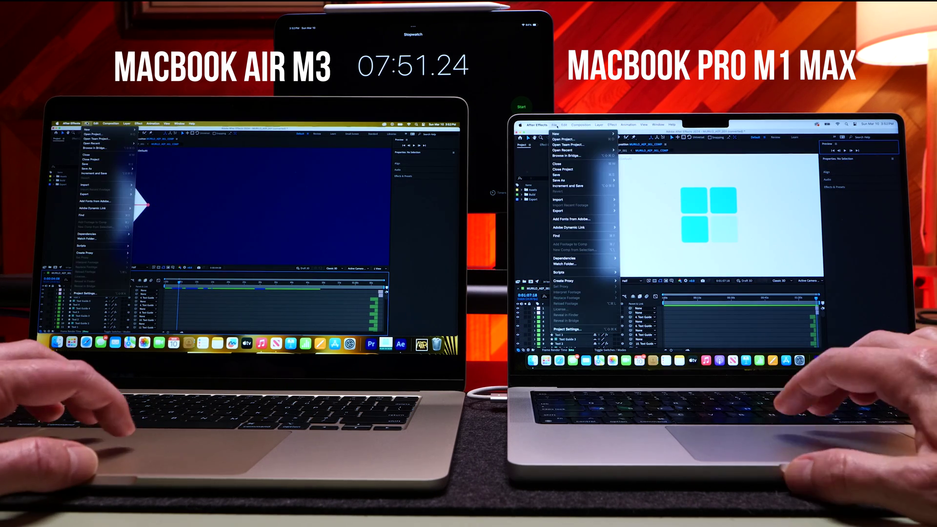
pyautogui.click(147, 200)
pyautogui.click(645, 216)
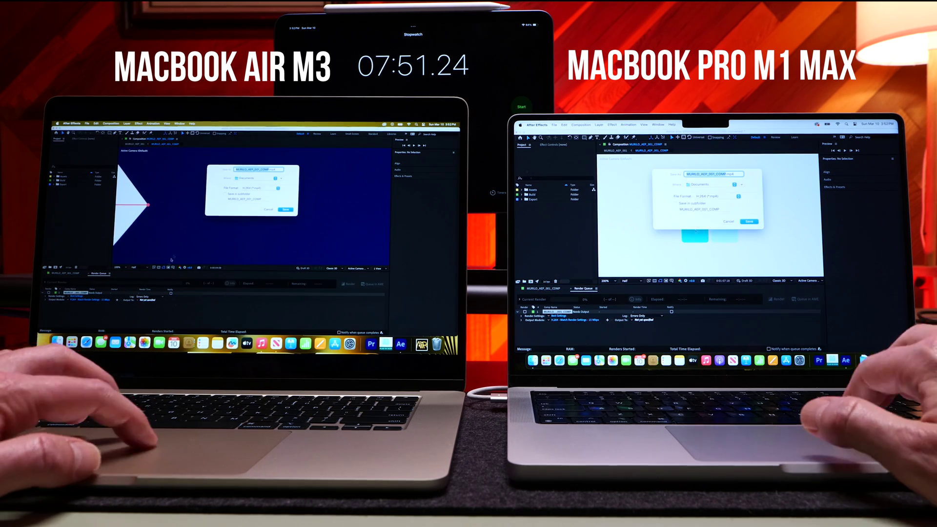
pyautogui.click(749, 221)
pyautogui.click(286, 209)
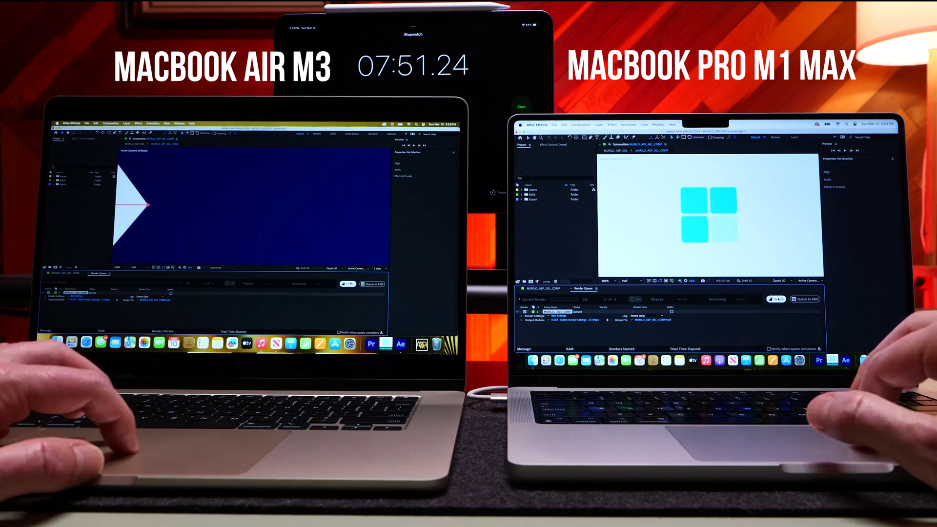